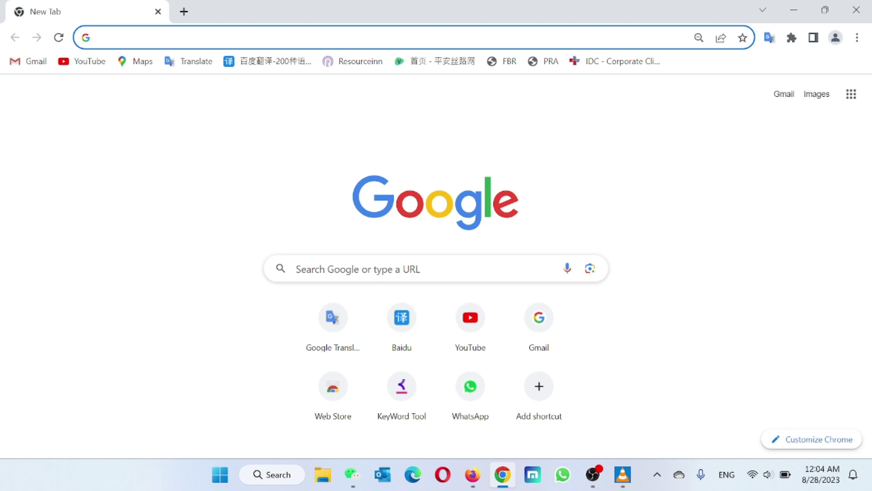
- Go to gmail.com and start creating a new account for personal use
{"action": "type", "text": "g"}
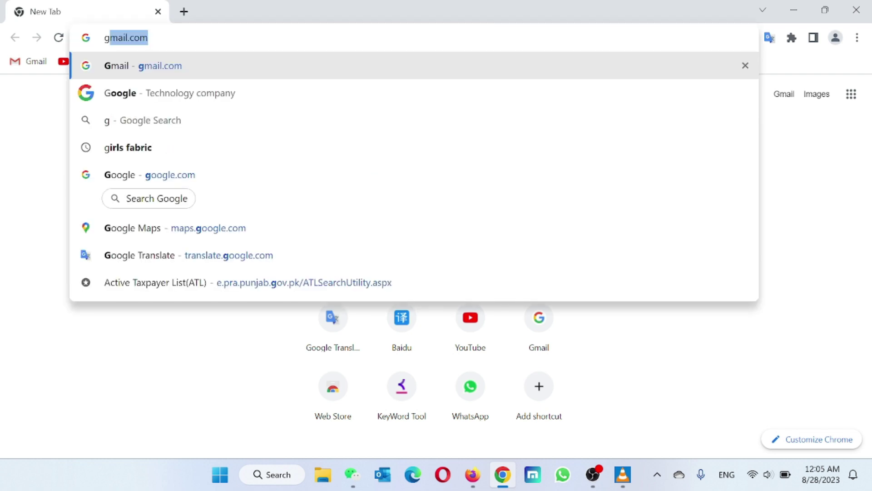
{"action": "type", "text": "mail.com"}
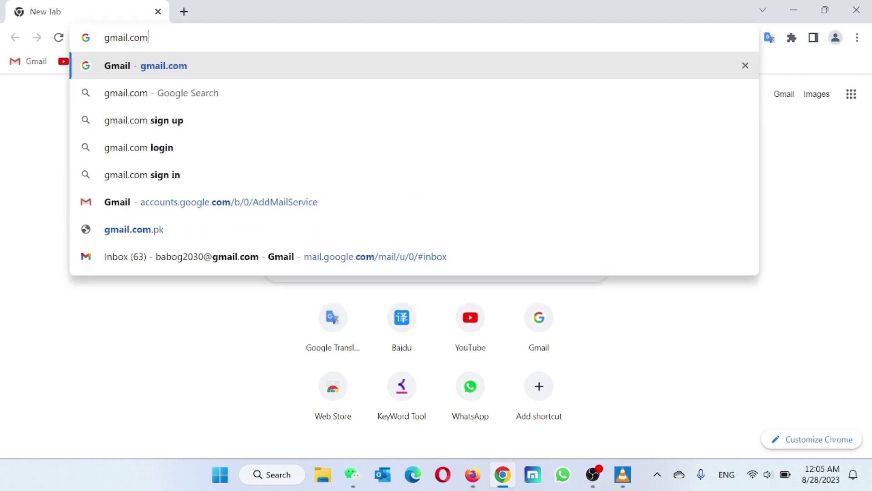
{"action": "key", "text": "Return"}
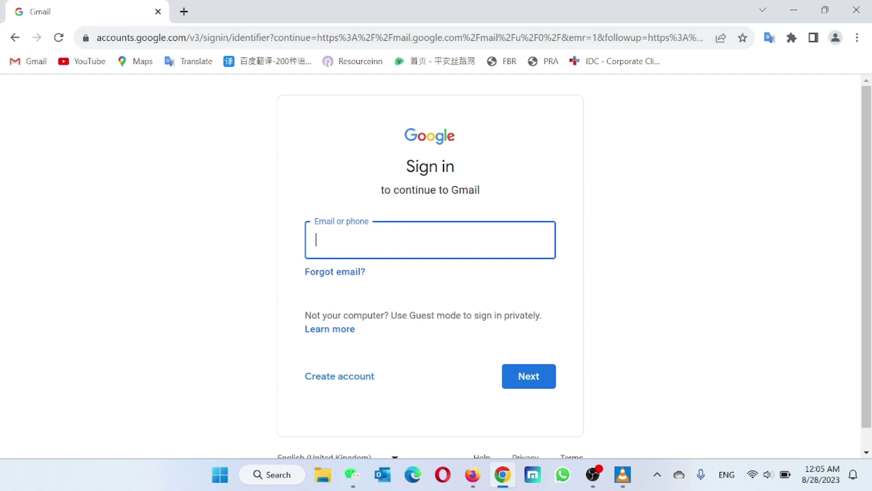
{"action": "left_click", "coordinate": [358, 385]}
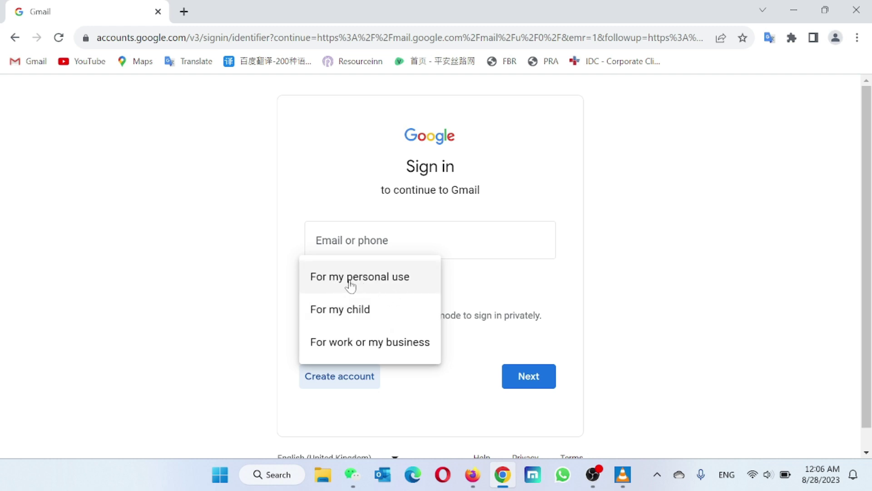
{"action": "left_click", "coordinate": [408, 285]}
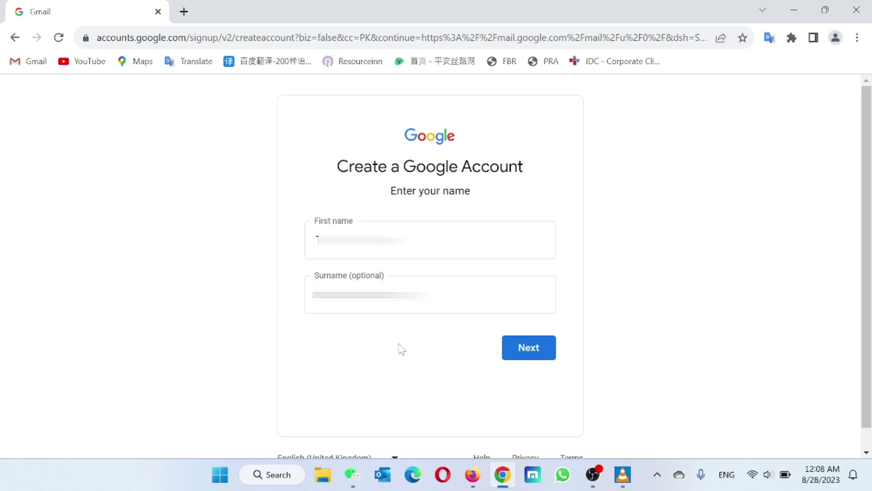
- Submit the account holder's first name and surname, and complete the basic information with the date of birth and gender Male
{"action": "left_click", "coordinate": [526, 350]}
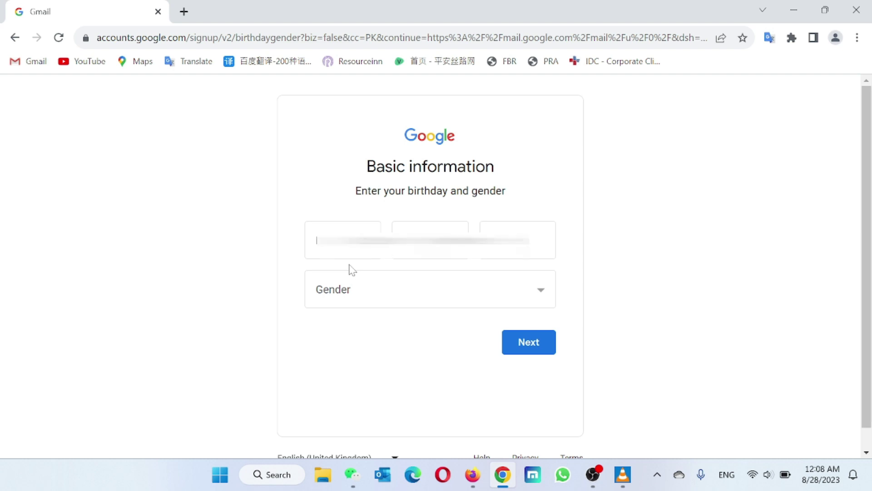
{"action": "left_click", "coordinate": [337, 295]}
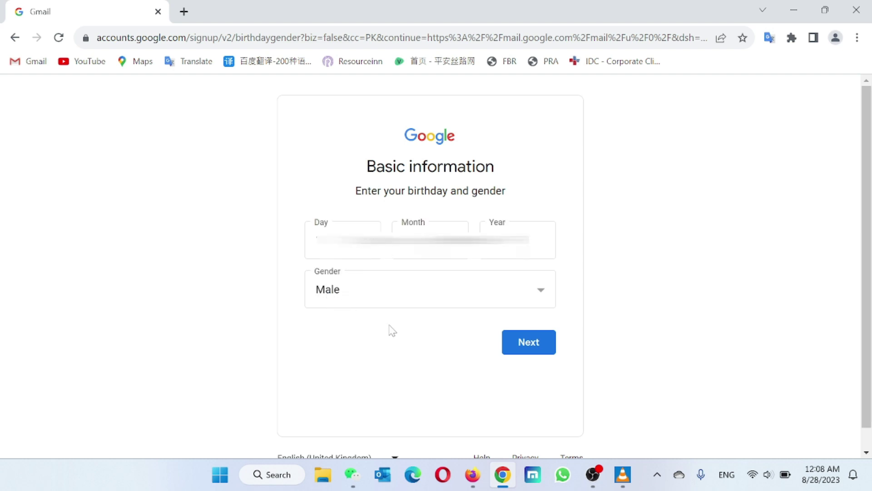
{"action": "left_click", "coordinate": [534, 350]}
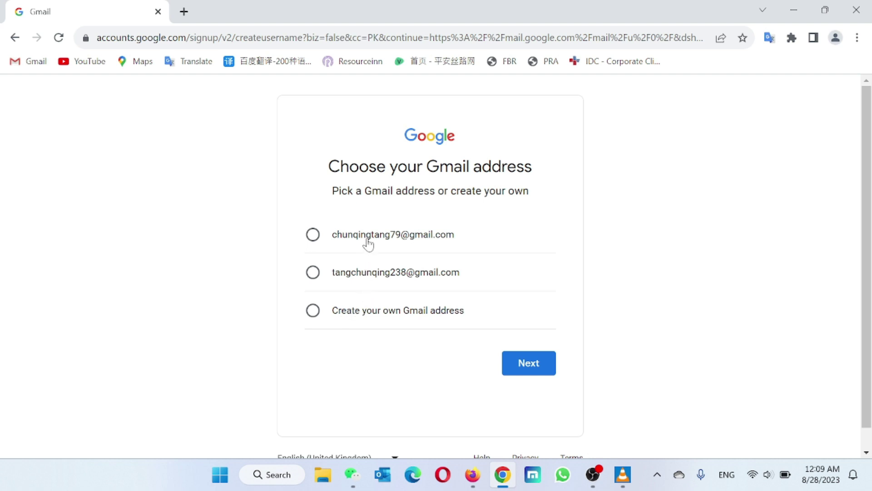
- Choose to create your own Gmail address, enter the desired address and continue to the password page
{"action": "left_click", "coordinate": [349, 315]}
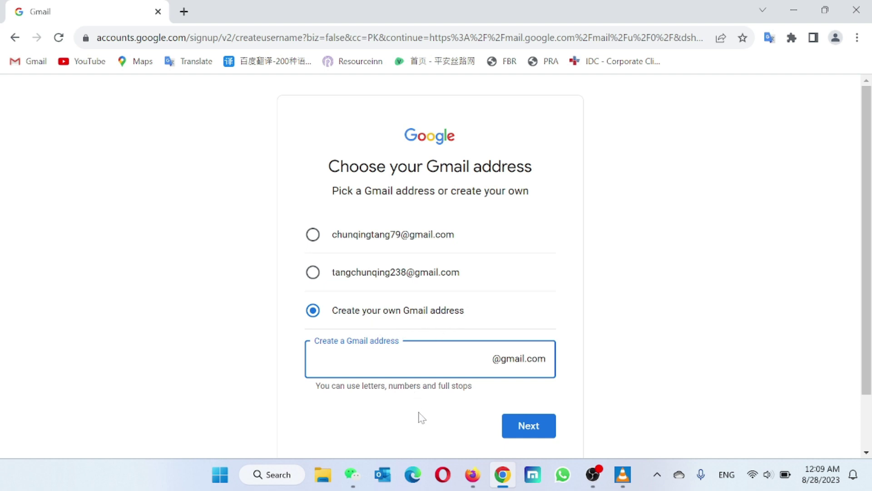
{"action": "key", "text": "ctrl+v"}
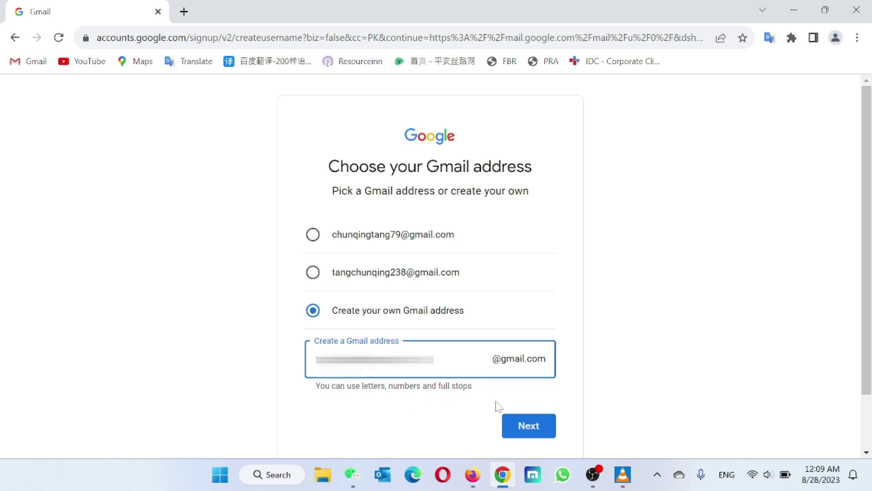
{"action": "left_click", "coordinate": [527, 425]}
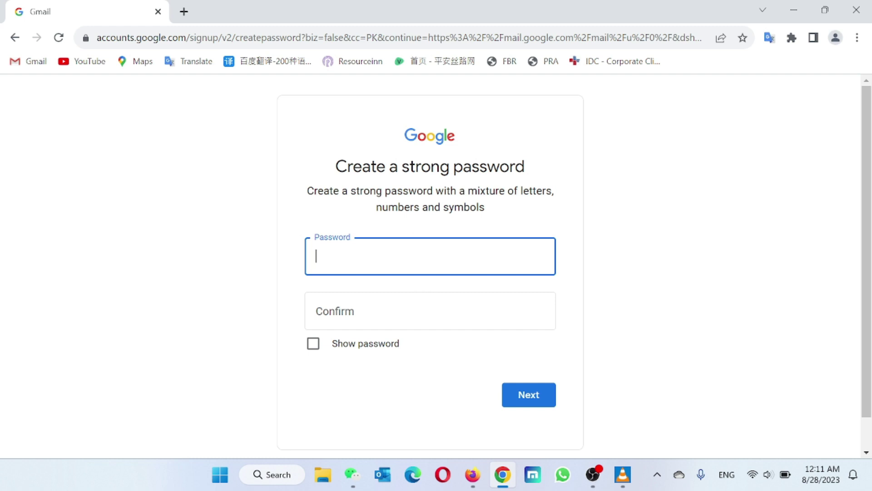
- Switch to the Word document and highlight the capital letter at the start of the sample password
{"action": "left_click_drag", "start_coordinate": [336, 167], "coordinate": [386, 166]}
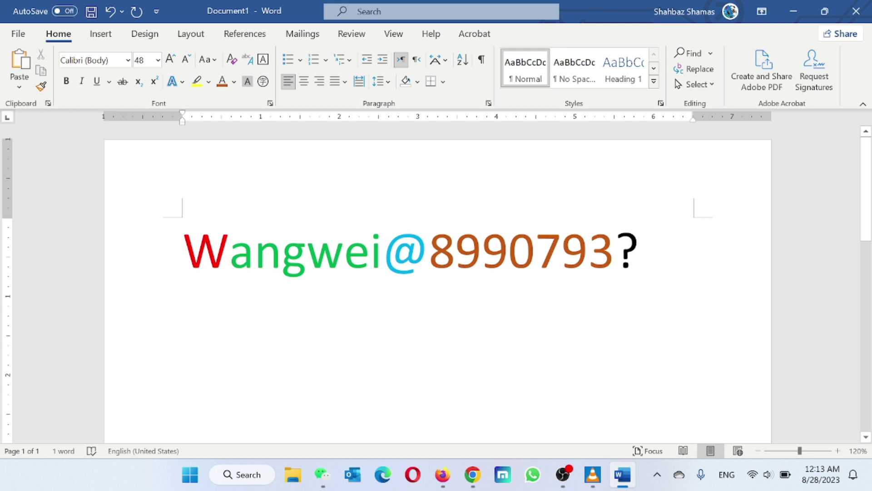
{"action": "key", "text": "Home"}
{"action": "key", "text": "shift+Right"}
{"action": "key", "text": "shift+Right"}
{"action": "key", "text": "shift+Right"}
{"action": "key", "text": "shift+Right"}
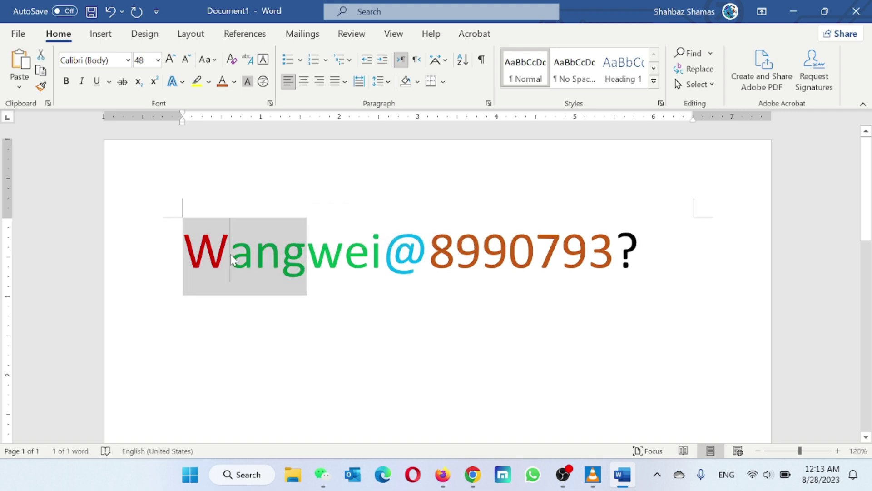
{"action": "key", "text": "Left"}
{"action": "key", "text": "shift+Right"}
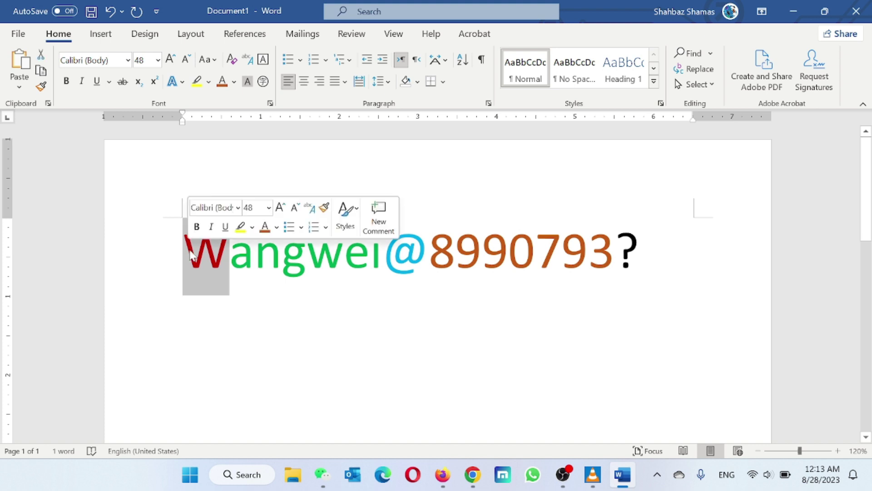
{"action": "key", "text": "Left"}
{"action": "key", "text": "shift+Right"}
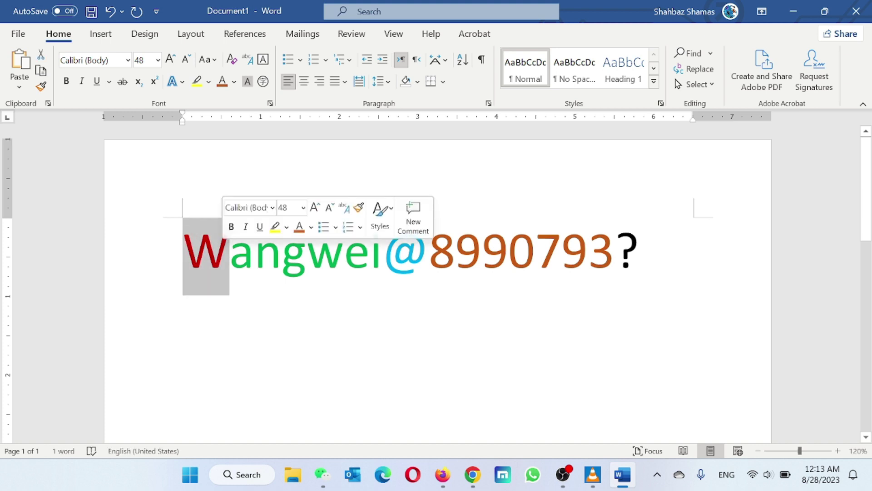
- Highlight the sample password's lowercase letters, followed by the symbol after them
{"action": "key", "text": "Right"}
{"action": "key", "text": "shift+Right"}
{"action": "key", "text": "shift+Right"}
{"action": "key", "text": "shift+Right"}
{"action": "key", "text": "shift+Right"}
{"action": "key", "text": "shift+Right"}
{"action": "key", "text": "shift+Right"}
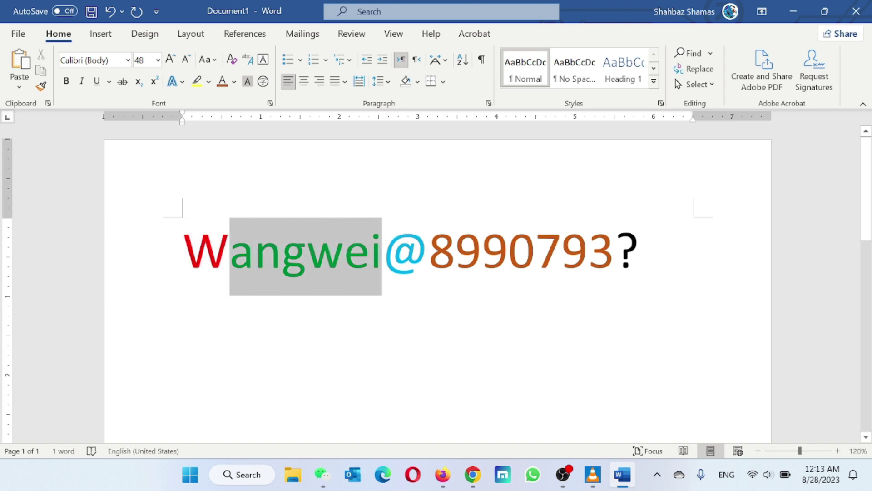
{"action": "key", "text": "Right"}
{"action": "key", "text": "shift+Right"}
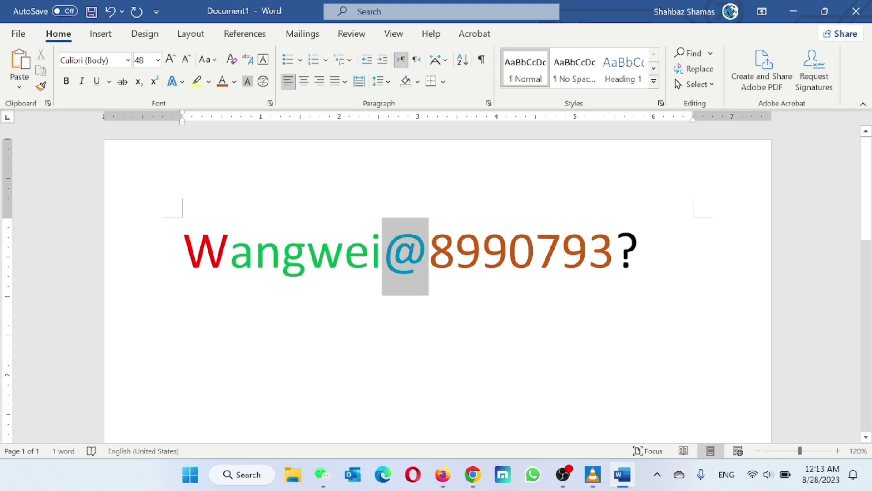
{"action": "mouse_move", "coordinate": [413, 263]}
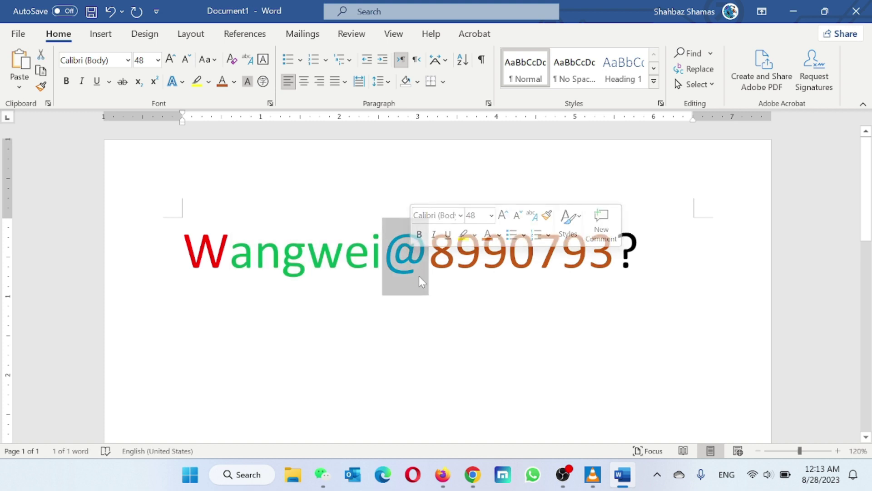
- Highlight the digits of the sample password, followed by its closing symbol
{"action": "key", "text": "Right"}
{"action": "key", "text": "shift+Right"}
{"action": "key", "text": "shift+Right"}
{"action": "key", "text": "shift+Right"}
{"action": "key", "text": "shift+Right"}
{"action": "key", "text": "shift+Right"}
{"action": "key", "text": "shift+Right"}
{"action": "key", "text": "shift+Right"}
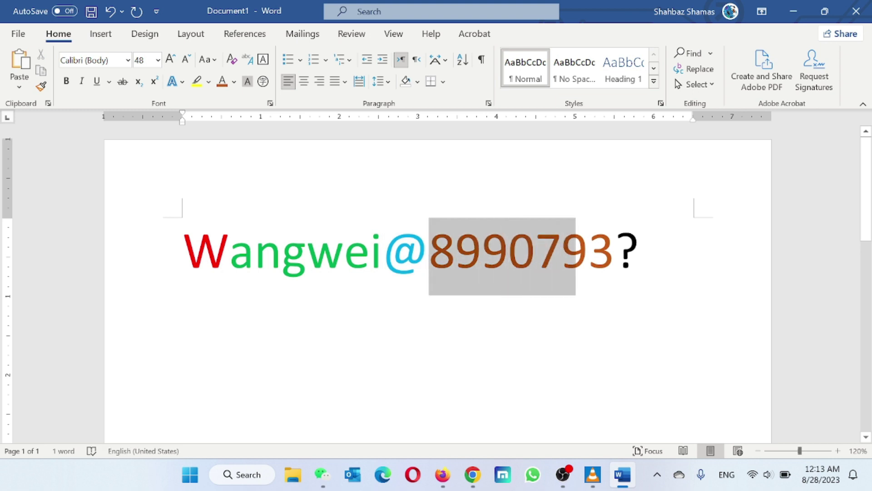
{"action": "key", "text": "Right"}
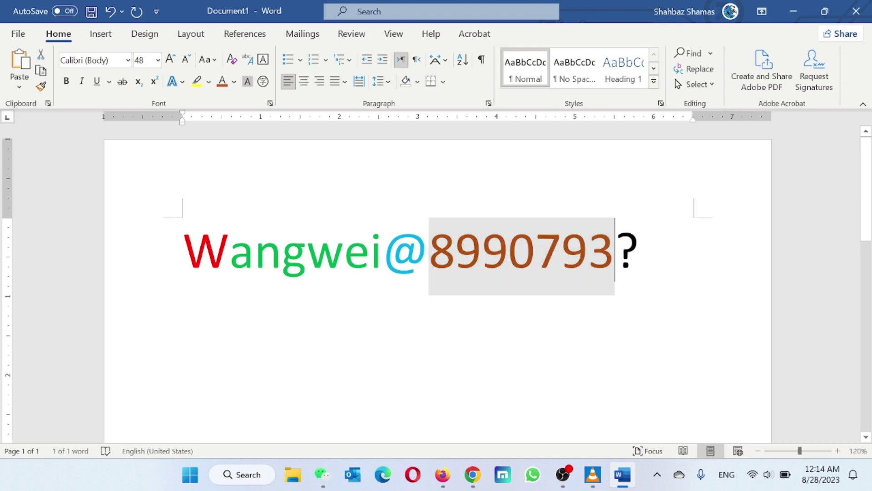
{"action": "key", "text": "shift+Right"}
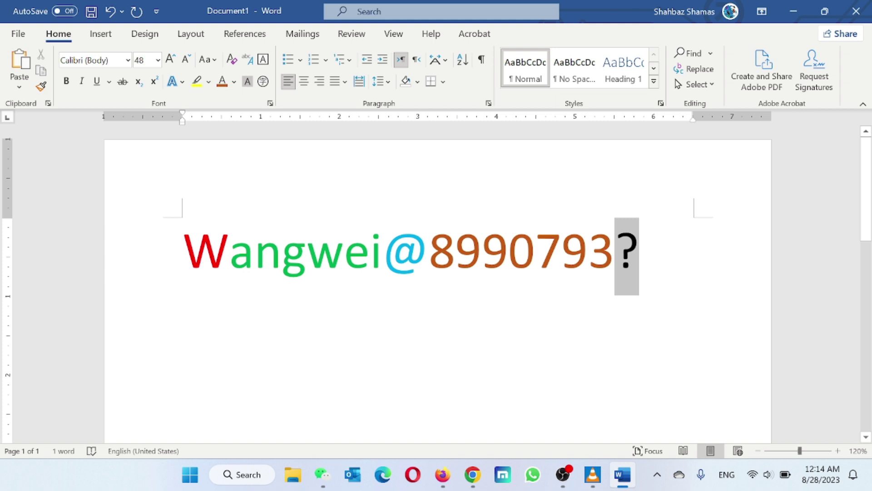
{"action": "key", "text": "Right"}
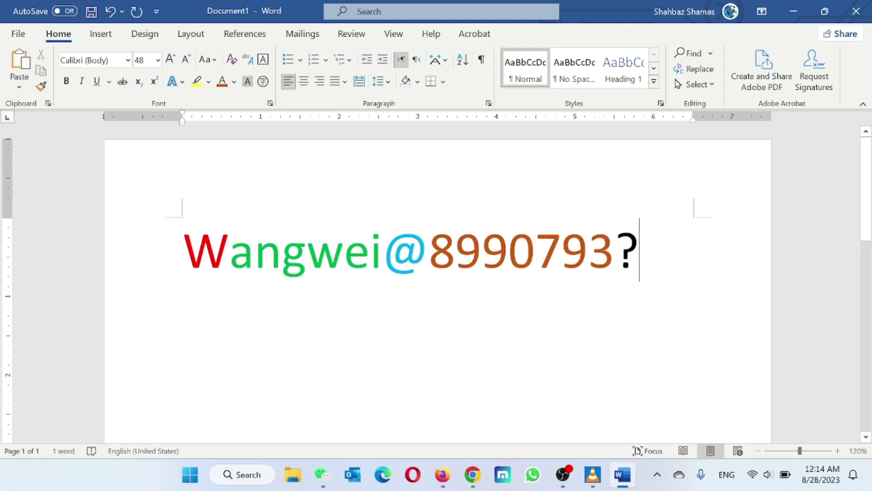
{"action": "key", "text": "shift+Left"}
- Select the entire sample password in the document
{"action": "key", "text": "ctrl+a"}
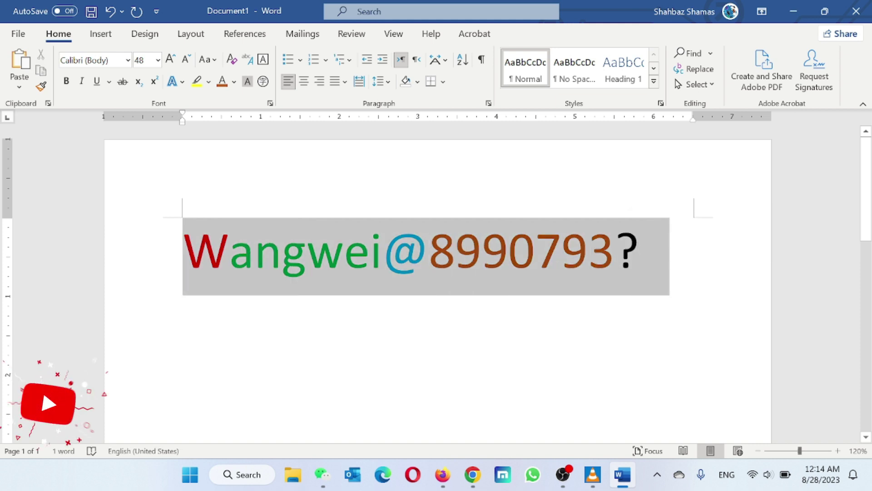
{"action": "left_click", "coordinate": [535, 254]}
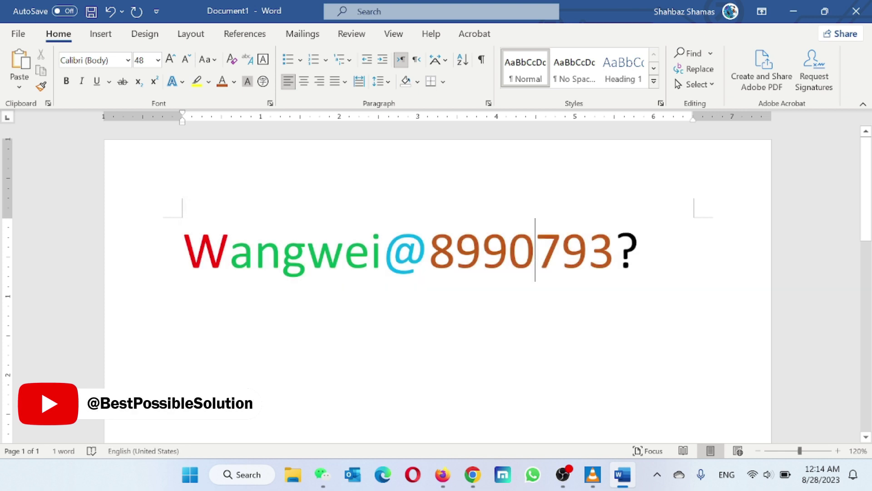
{"action": "key", "text": "End"}
{"action": "key", "text": "shift+Left"}
{"action": "key", "text": "shift+Left"}
{"action": "key", "text": "shift+Left"}
{"action": "key", "text": "shift+Left"}
{"action": "key", "text": "shift+Left"}
{"action": "key", "text": "shift+Left"}
{"action": "key", "text": "shift+Left"}
{"action": "key", "text": "shift+Left"}
{"action": "key", "text": "ctrl+a"}
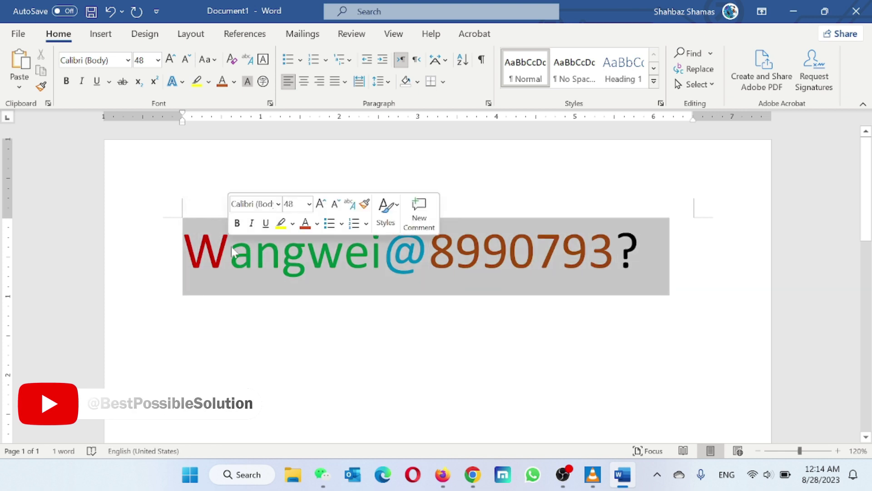
- Return to the Google sign-up page in Chrome, fill in the password and its confirmation, and submit them
{"action": "key", "text": "alt+Tab"}
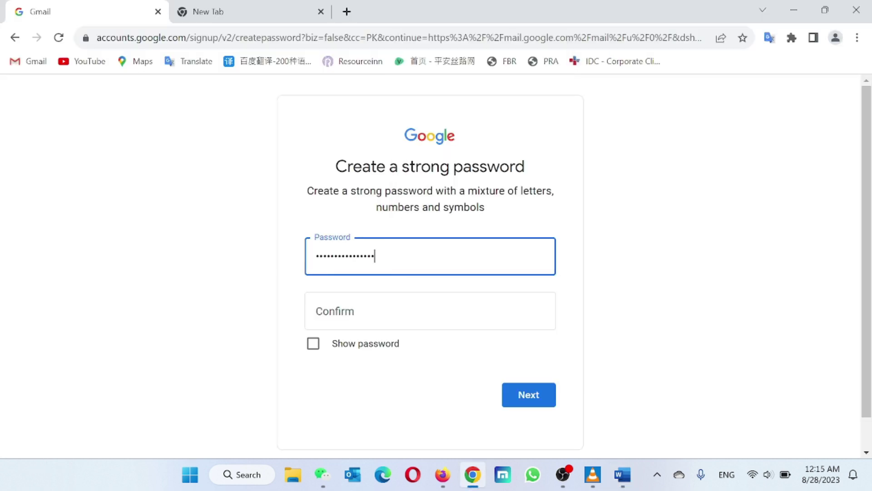
{"action": "key", "text": "Tab"}
{"action": "right_click", "coordinate": [349, 306]}
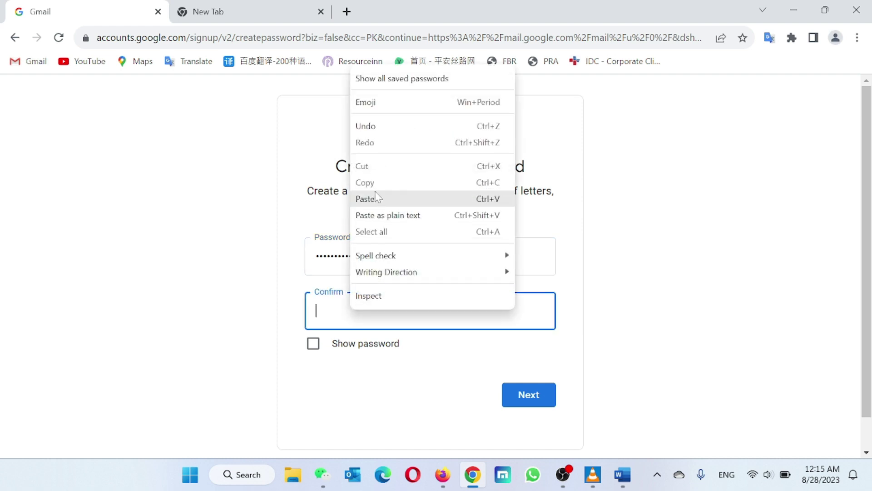
{"action": "left_click", "coordinate": [362, 196]}
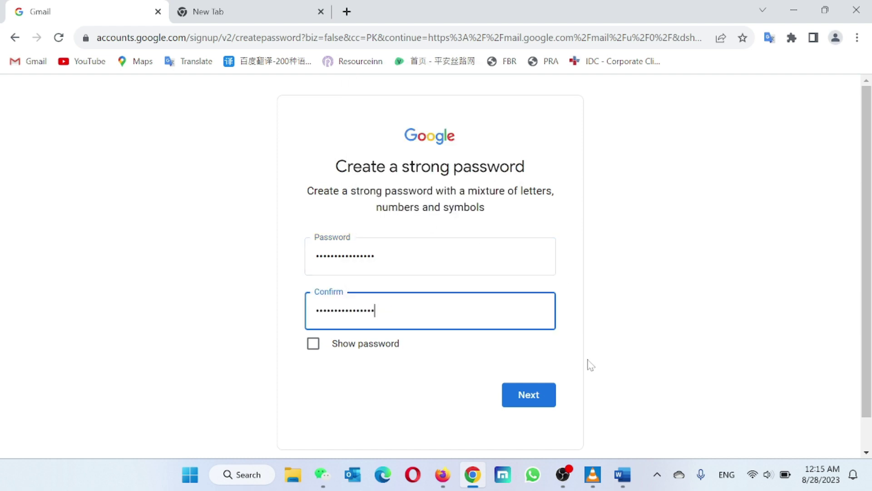
{"action": "left_click", "coordinate": [543, 397]}
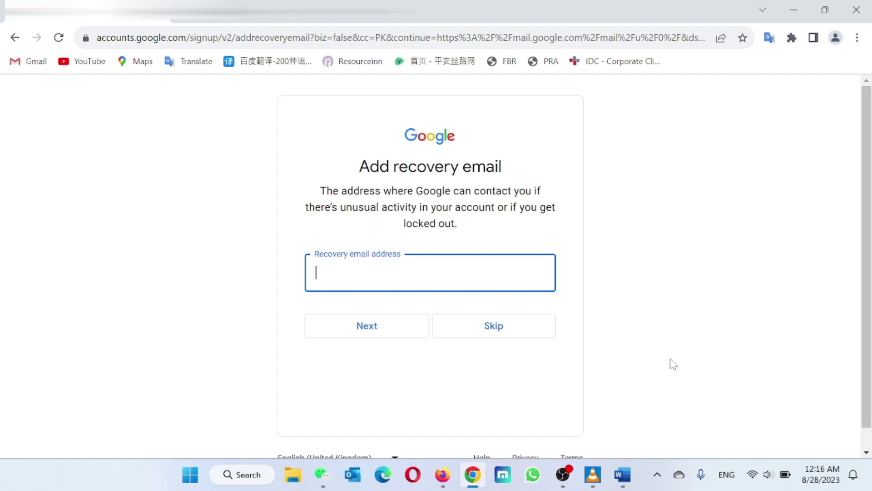
- Enter the recovery email address and submit it along with the phone number on the following page
{"action": "key", "text": "ctrl+v"}
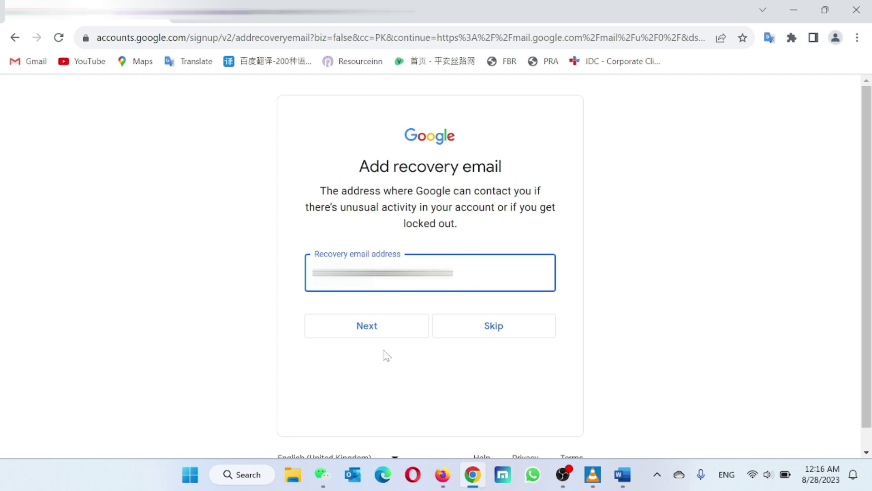
{"action": "left_click", "coordinate": [383, 332]}
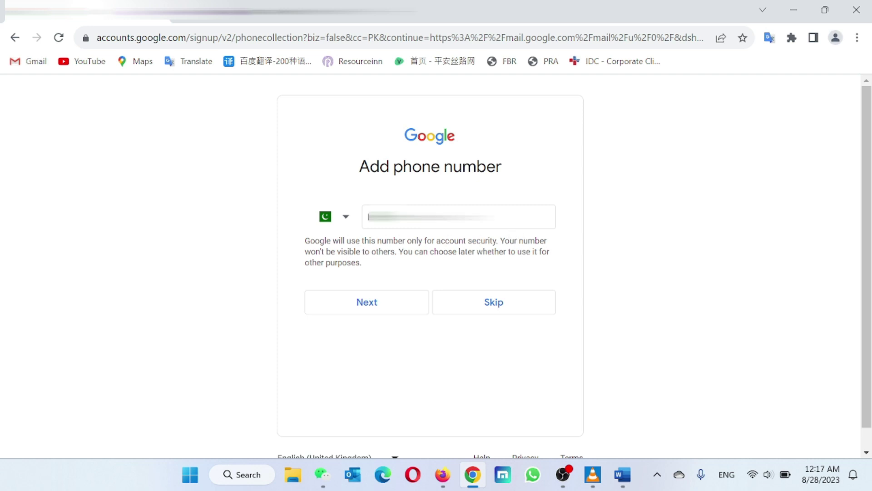
{"action": "left_click", "coordinate": [384, 308]}
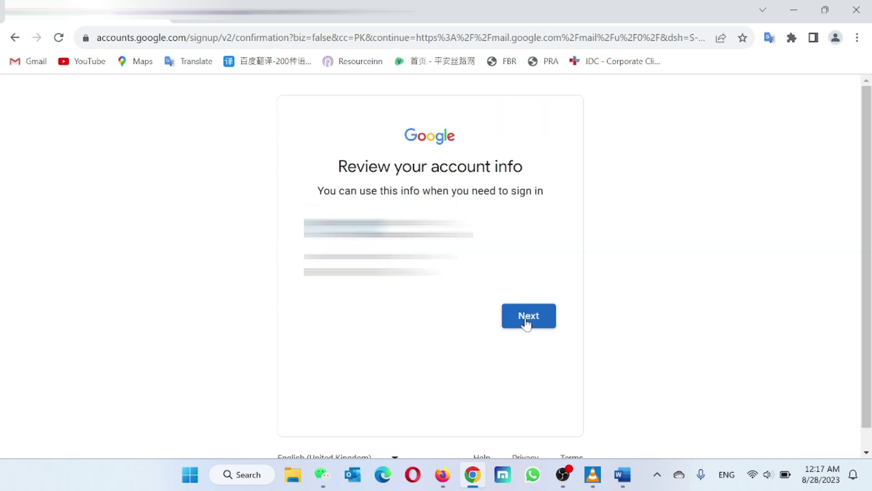
- Accept the reviewed account info and expand More options in the Privacy and Terms, reading through to the end
{"action": "left_click", "coordinate": [526, 322]}
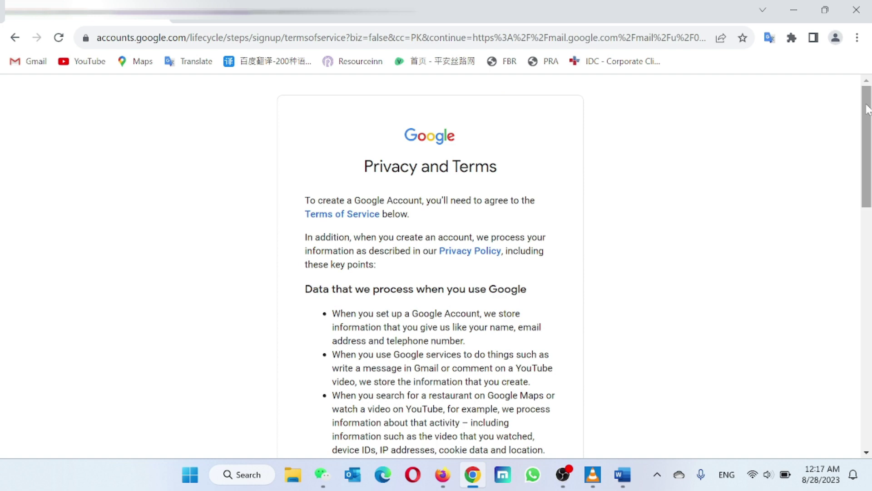
{"action": "left_click_drag", "start_coordinate": [867, 109], "coordinate": [867, 340]}
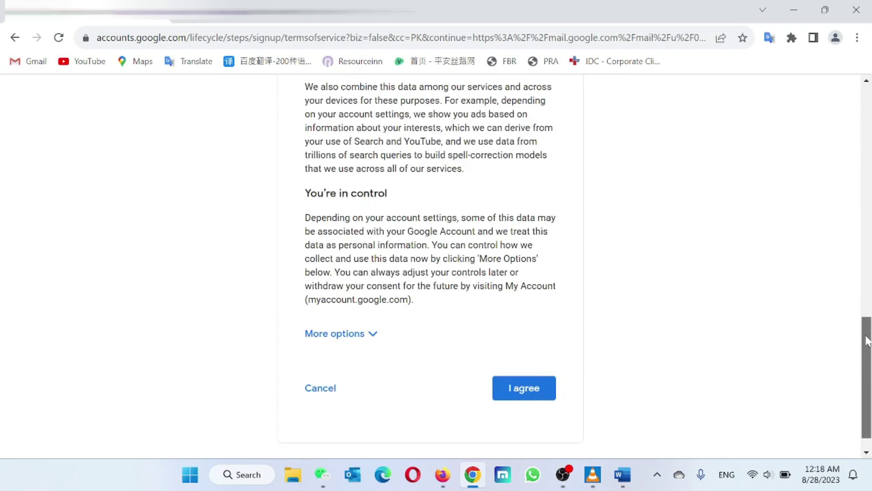
{"action": "left_click", "coordinate": [369, 336]}
{"action": "scroll", "coordinate": [424, 294], "scroll_direction": "down", "scroll_amount": 15}
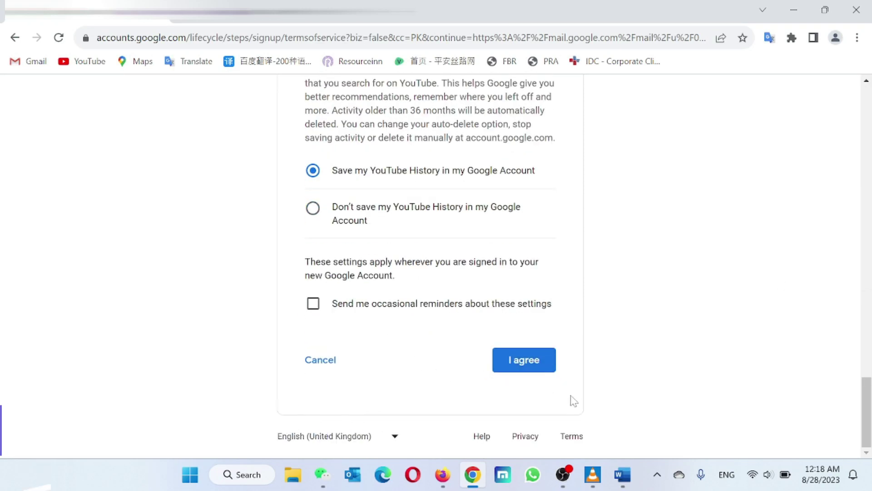
- Agree to the Google privacy terms and open the new account's Google Account management page from the Gmail inbox
{"action": "left_click", "coordinate": [524, 365]}
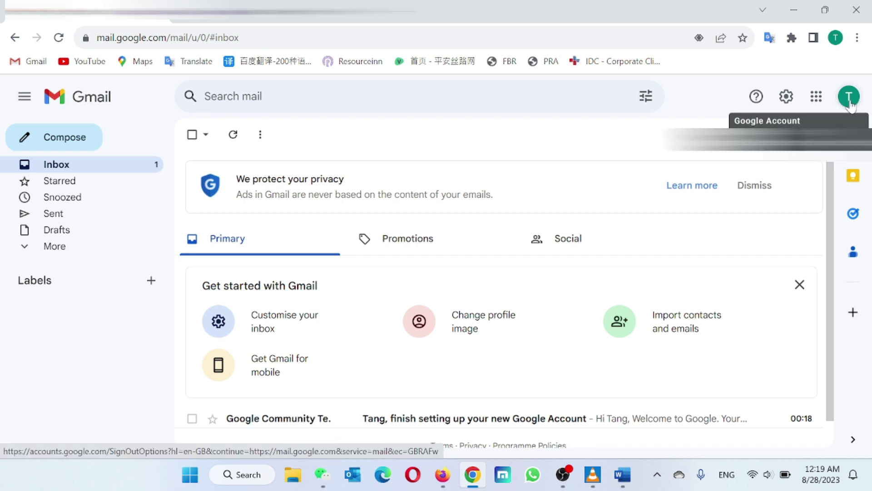
{"action": "left_click", "coordinate": [849, 98]}
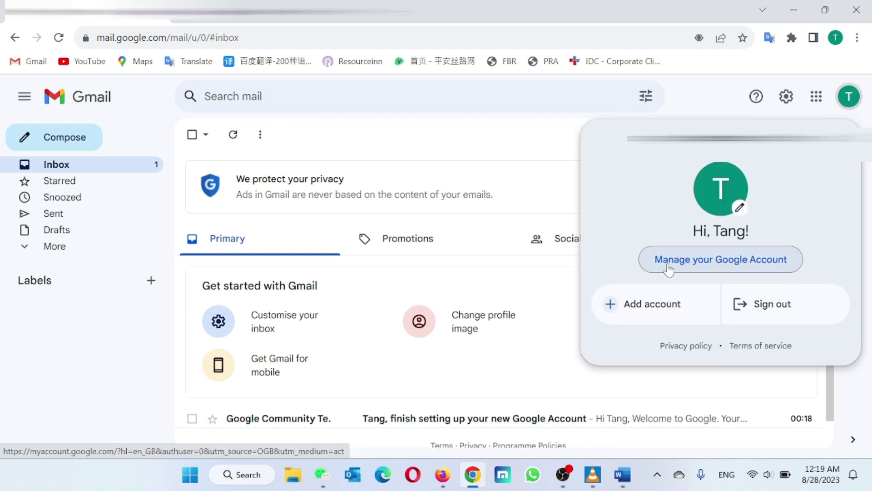
{"action": "left_click", "coordinate": [764, 268]}
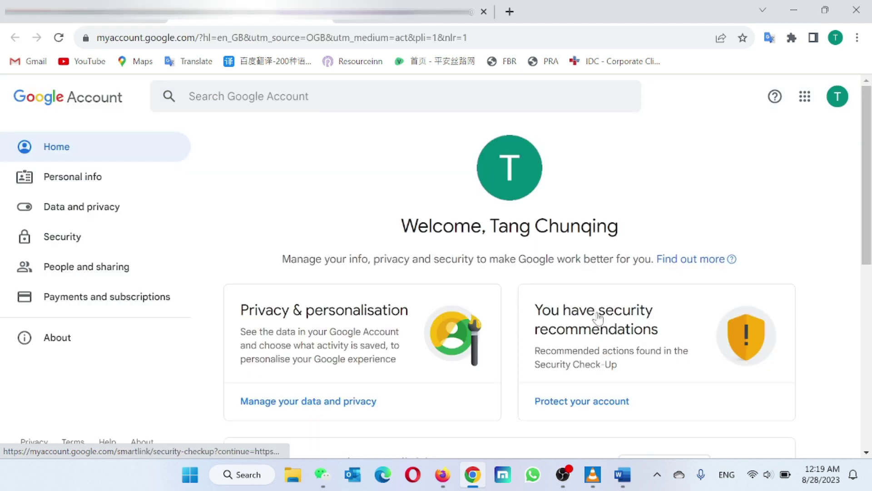
{"action": "left_click", "coordinate": [749, 341]}
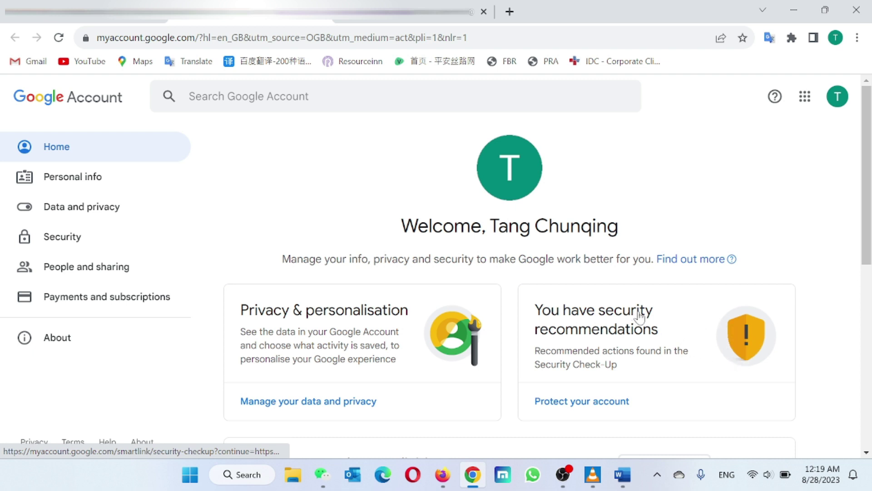
- Open the recovery email in the account's Security settings and request a verification code for it
{"action": "left_click", "coordinate": [66, 242]}
{"action": "scroll", "coordinate": [554, 256], "scroll_direction": "down", "scroll_amount": 5}
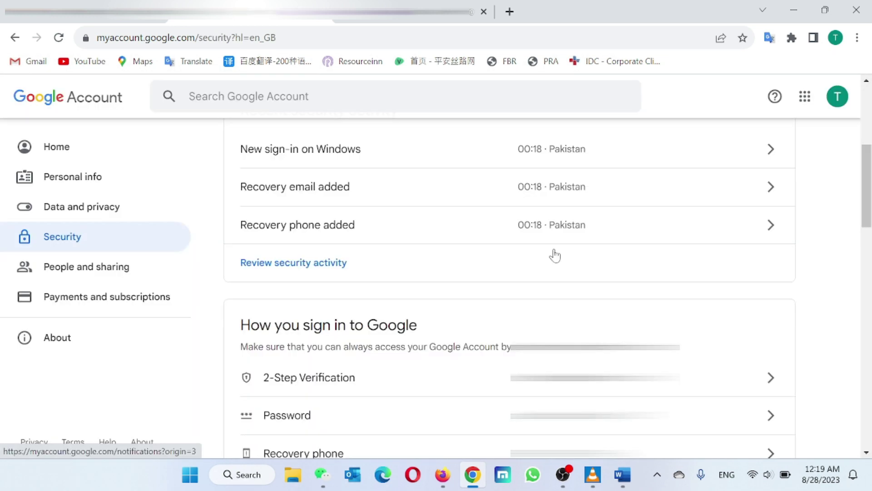
{"action": "scroll", "coordinate": [554, 255], "scroll_direction": "down", "scroll_amount": 2}
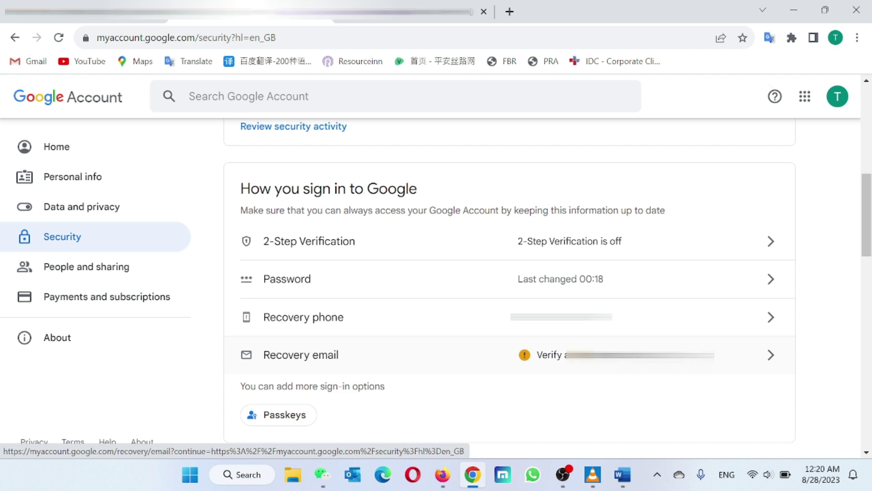
{"action": "left_click", "coordinate": [748, 362]}
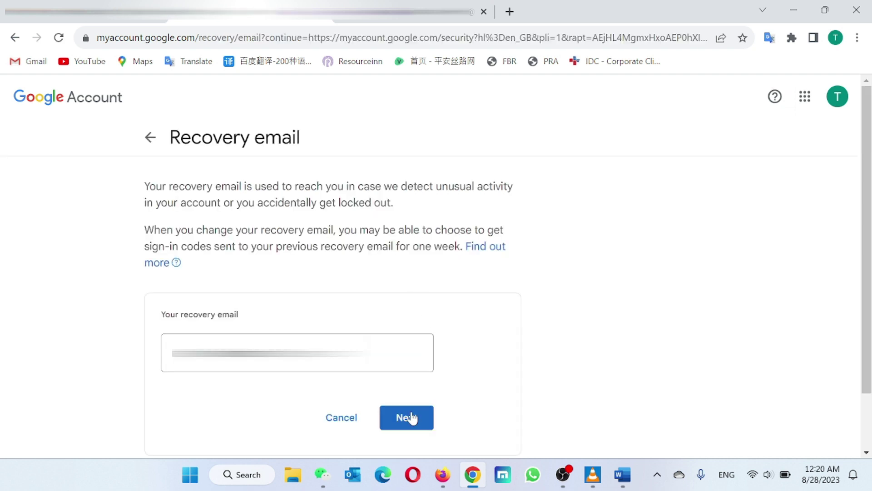
{"action": "left_click", "coordinate": [411, 417]}
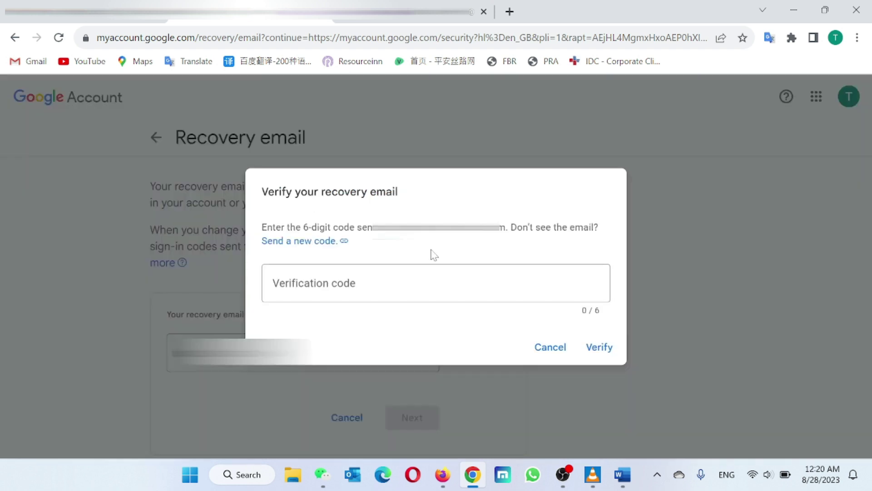
- Get the 6-digit verification code from the recovery mailbox, submit it to verify the recovery email, and return to the Security page
{"action": "left_click_drag", "start_coordinate": [373, 227], "coordinate": [499, 227]}
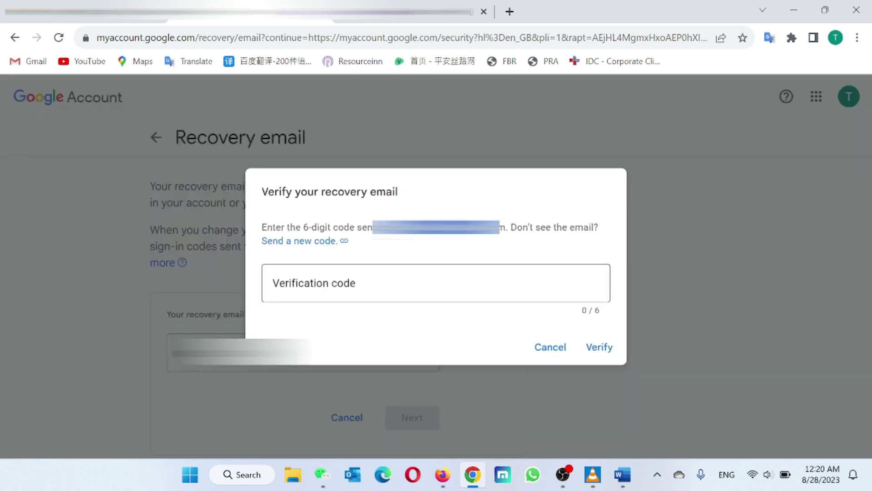
{"action": "left_click", "coordinate": [273, 283]}
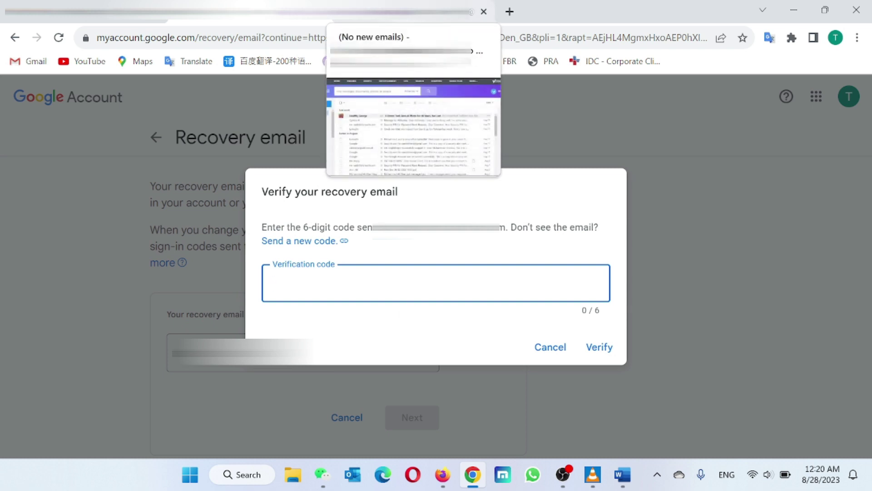
{"action": "left_click", "coordinate": [409, 12]}
{"action": "left_click", "coordinate": [684, 302]}
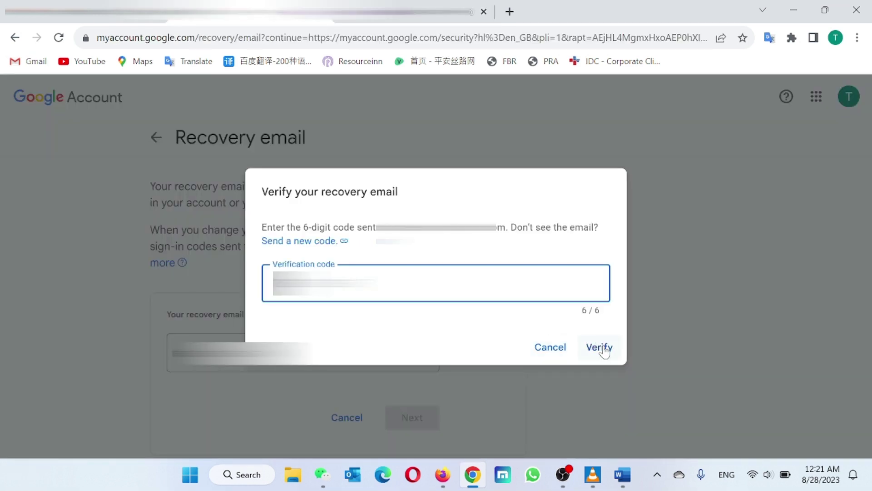
{"action": "left_click", "coordinate": [600, 347]}
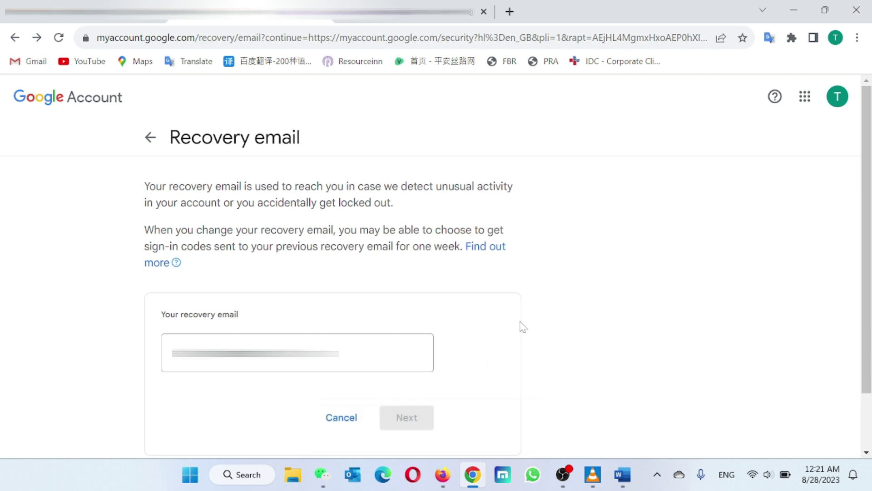
{"action": "left_click", "coordinate": [150, 139]}
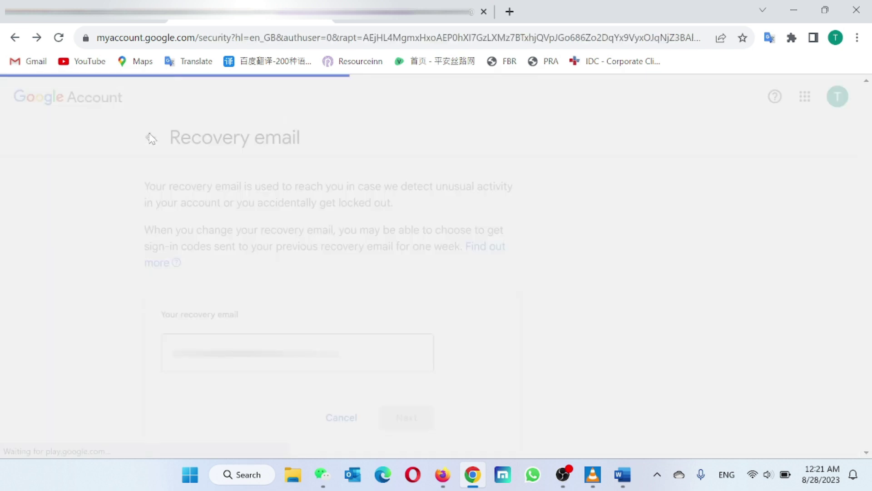